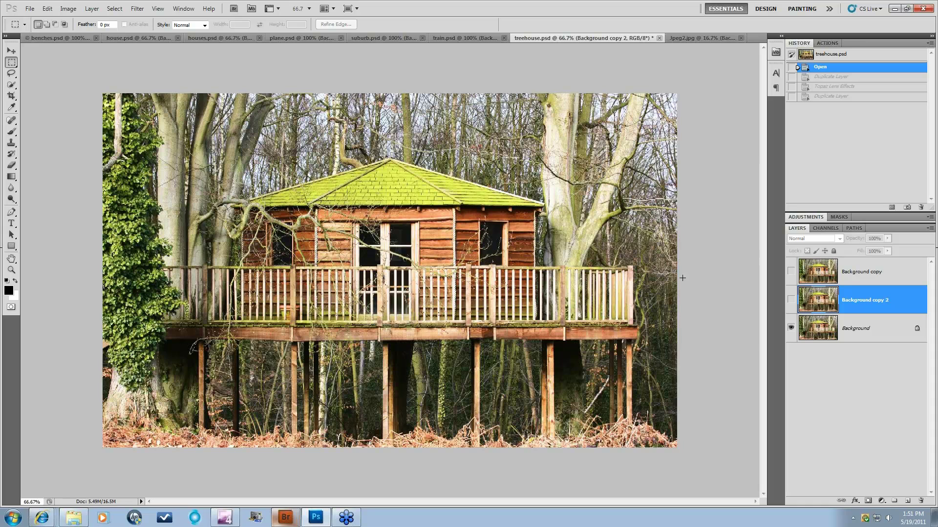
# Review the tilt-shift examples in treehouse.psd, suburb.psd, plane.psd and benches.psd, toggling effect layers in the treehouse and plane images to compare with the originals.
pyautogui.click(791, 272)
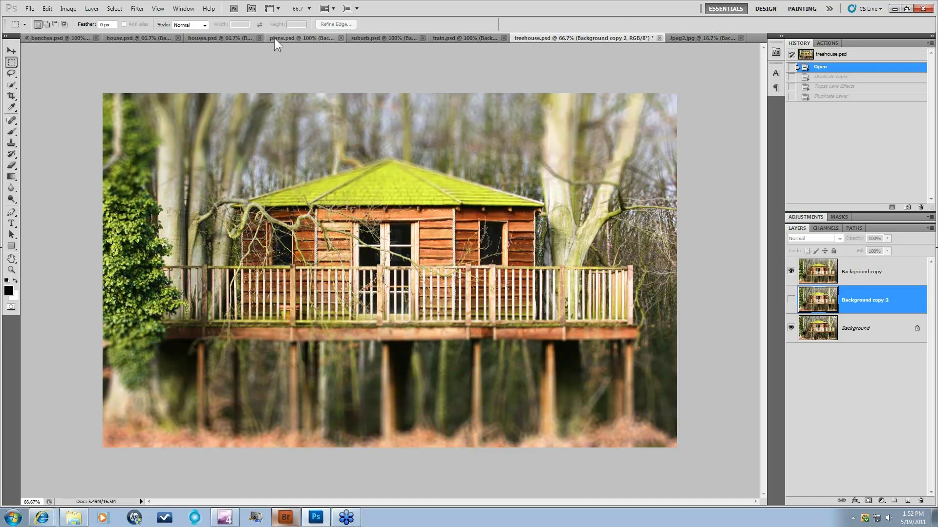
pyautogui.click(358, 36)
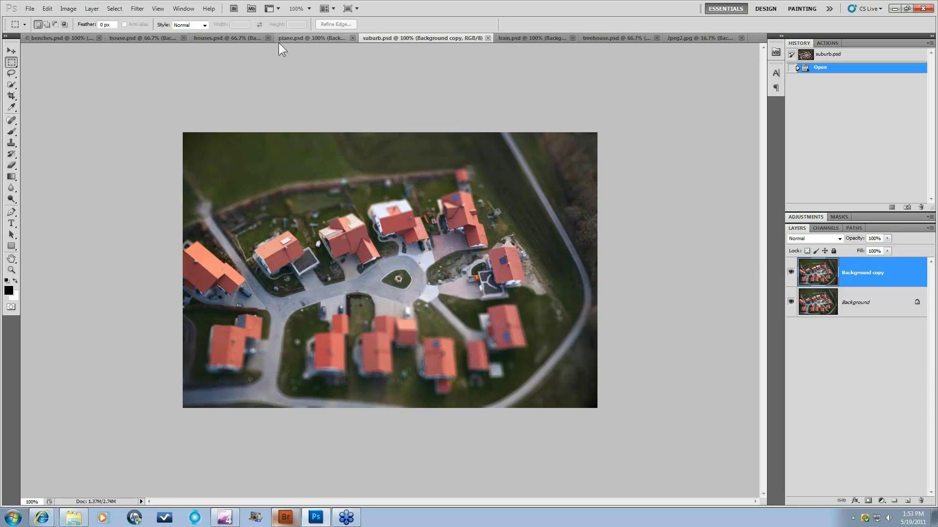
pyautogui.click(294, 37)
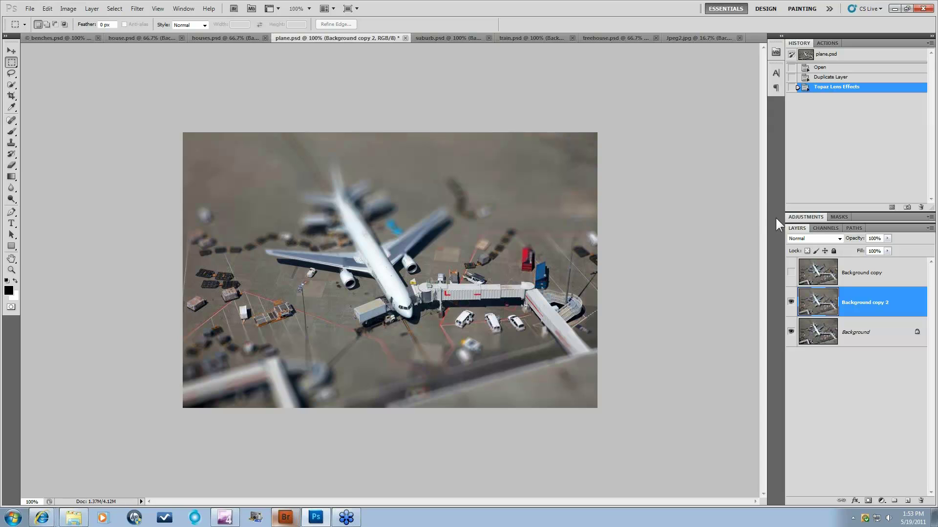
pyautogui.click(791, 302)
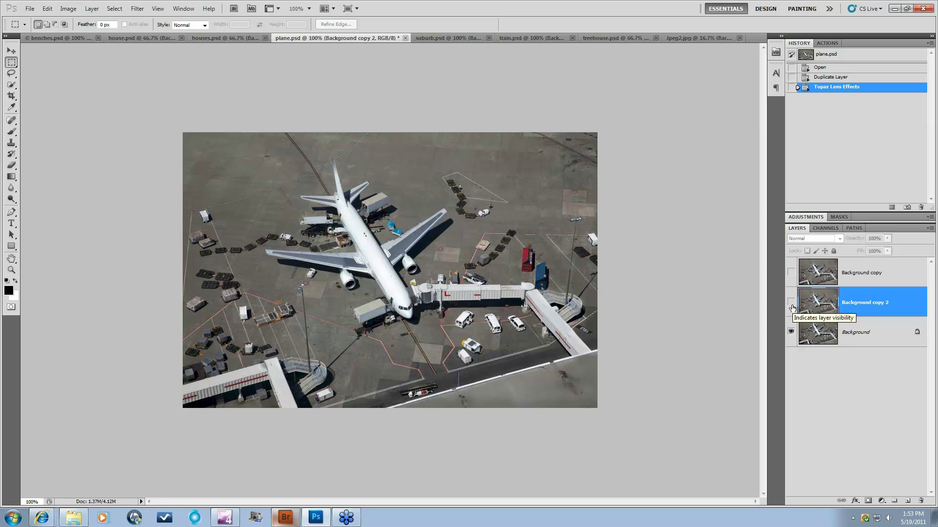
pyautogui.click(791, 303)
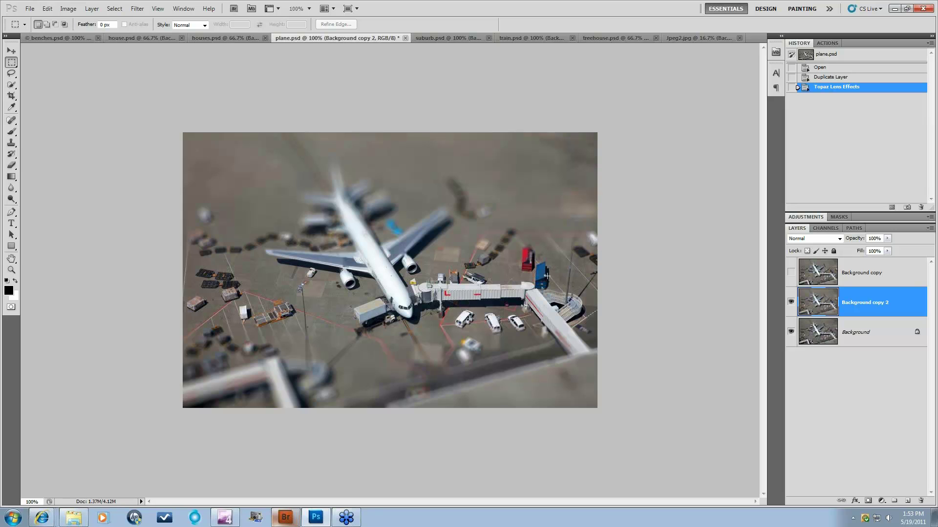
pyautogui.click(55, 38)
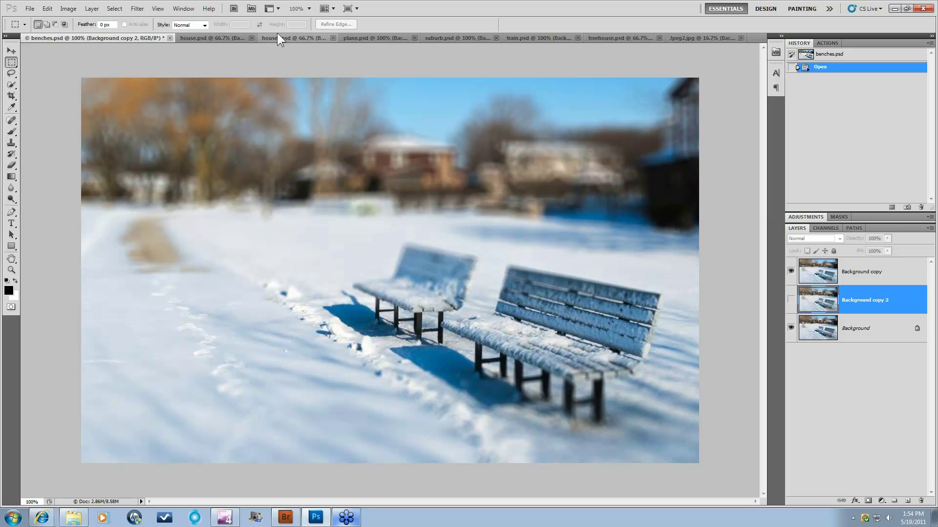
# In plane.psd, hide the Background copy 2 layer and duplicate the original Background layer.
pyautogui.click(375, 38)
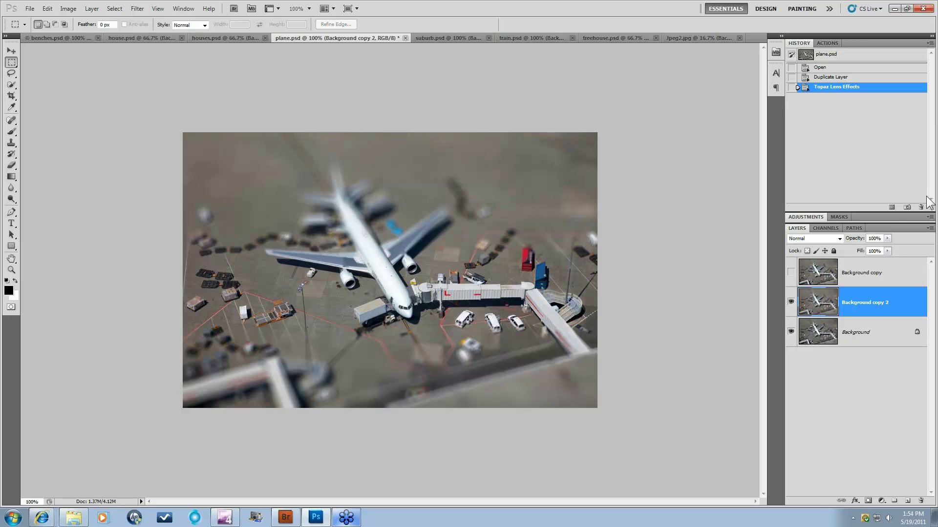
pyautogui.click(790, 302)
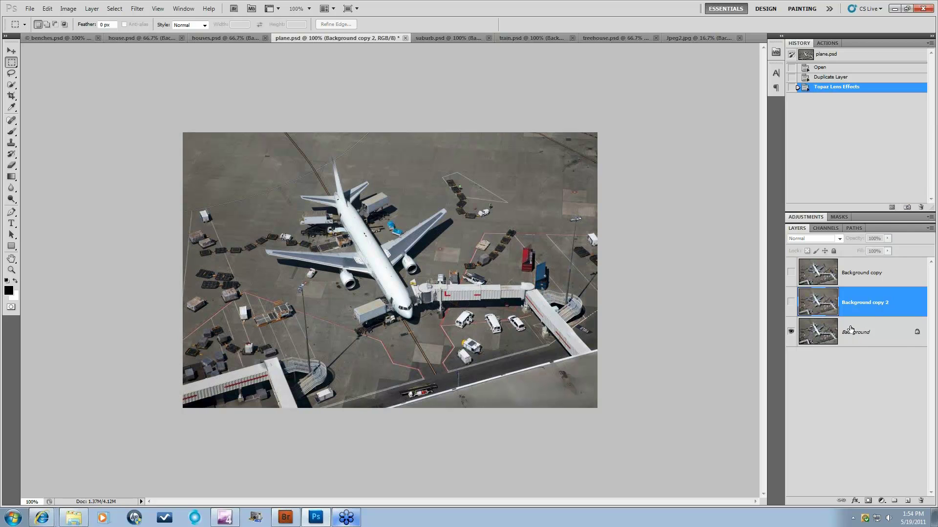
pyautogui.click(892, 334)
pyautogui.moveTo(893, 334); pyautogui.dragTo(907, 501)
# Start the Topaz Lens Effects filter on the duplicated layer and choose the Horizontal Band Centered preset of Camera - Tilt & Shift.
pyautogui.click(139, 9)
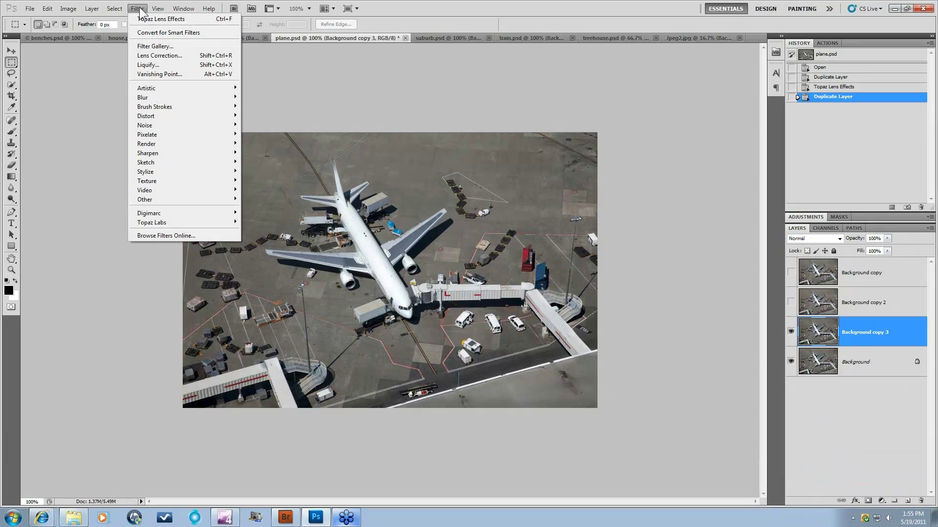
pyautogui.moveTo(237, 225)
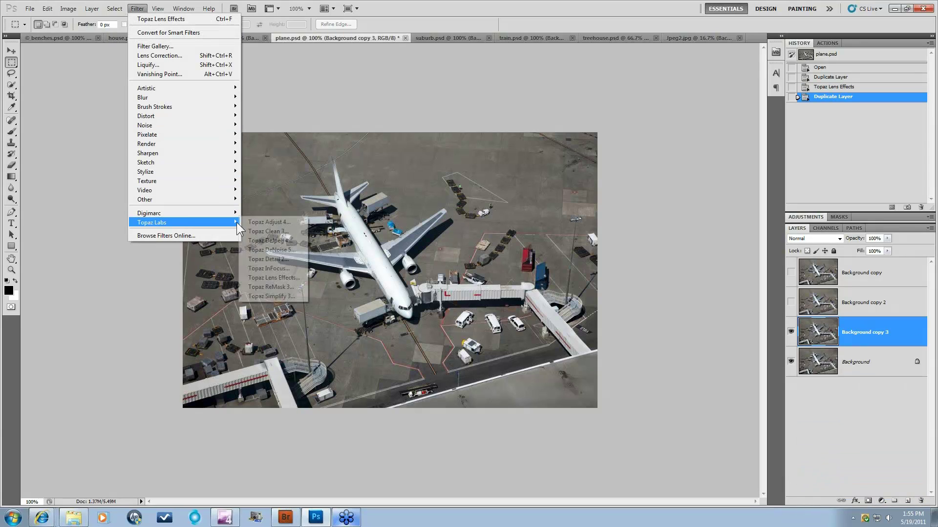
pyautogui.click(273, 278)
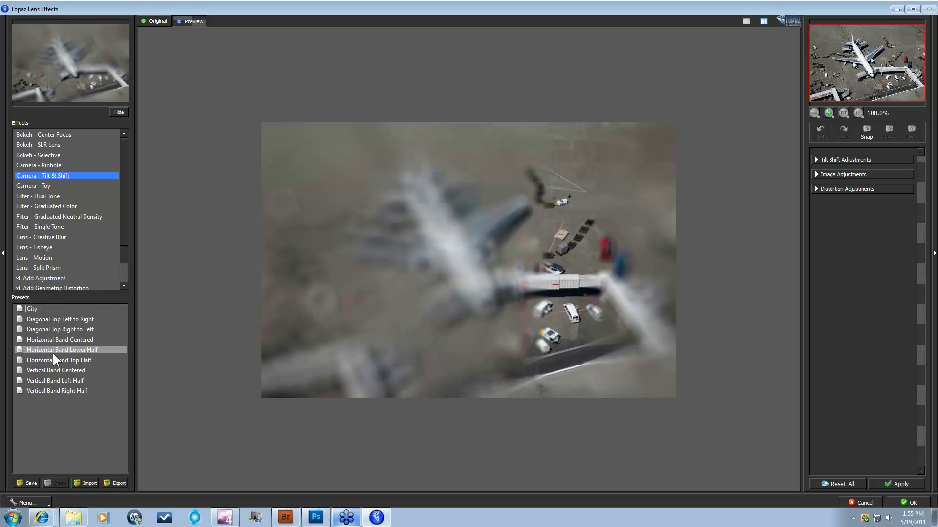
pyautogui.click(55, 338)
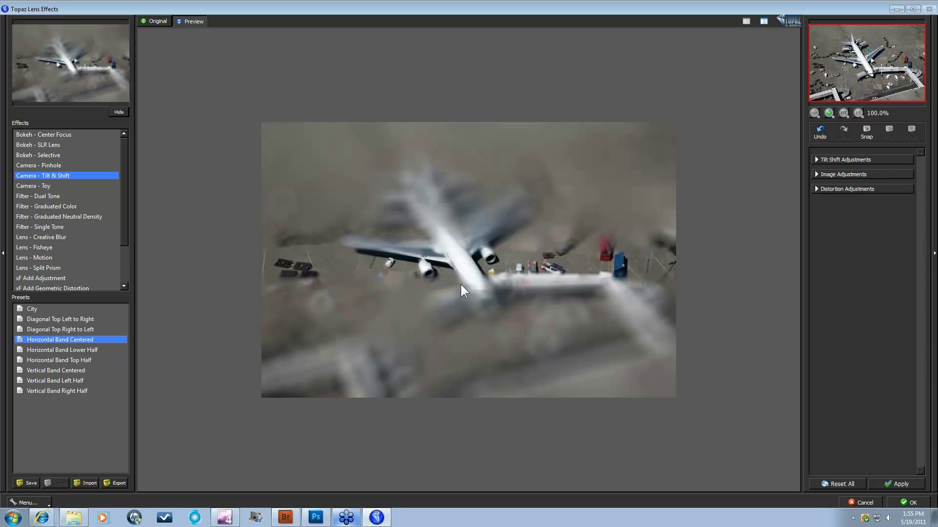
# Place the tilt-shift focus centre just behind the airplane's nose, at effect position about (442,332).
pyautogui.click(817, 161)
pyautogui.click(863, 249)
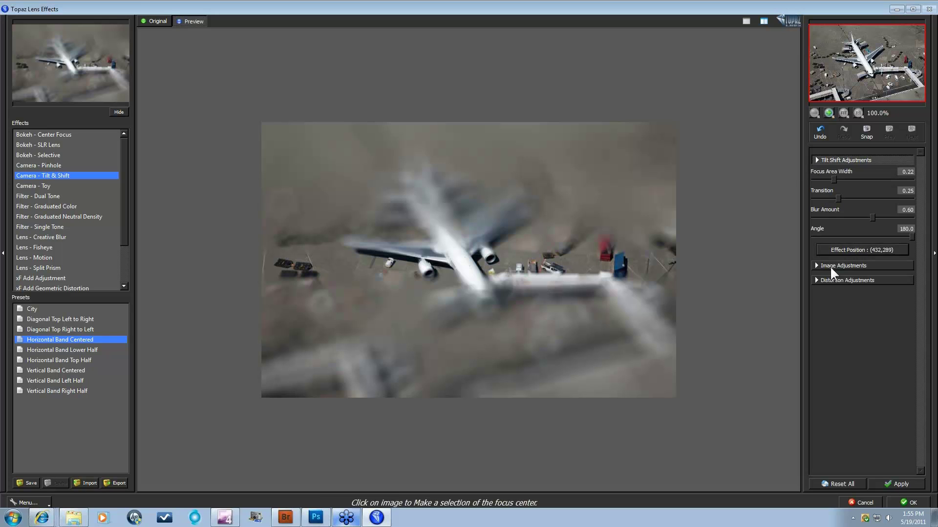
pyautogui.click(477, 284)
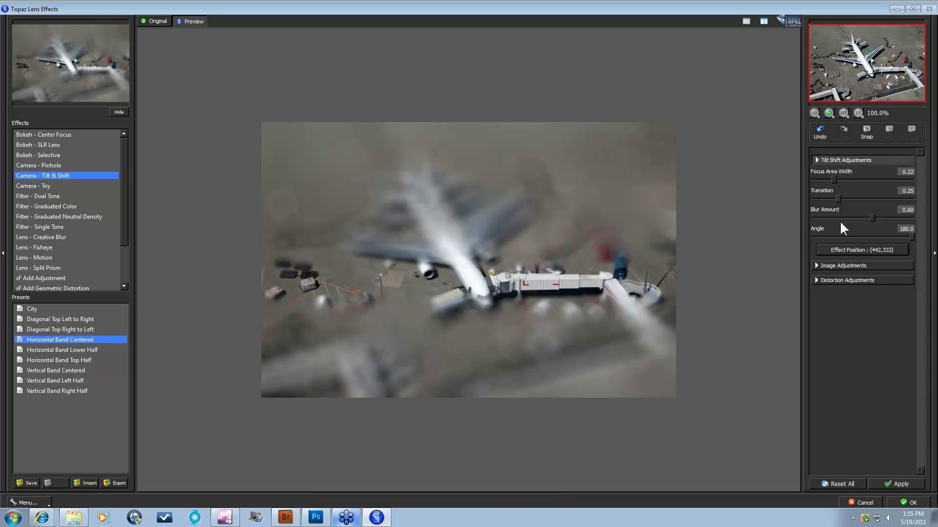
# Set the Focus Area Width to 0.48, Transition to 0.41 and Blur Amount to about 0.2.
pyautogui.moveTo(834, 178); pyautogui.dragTo(863, 178)
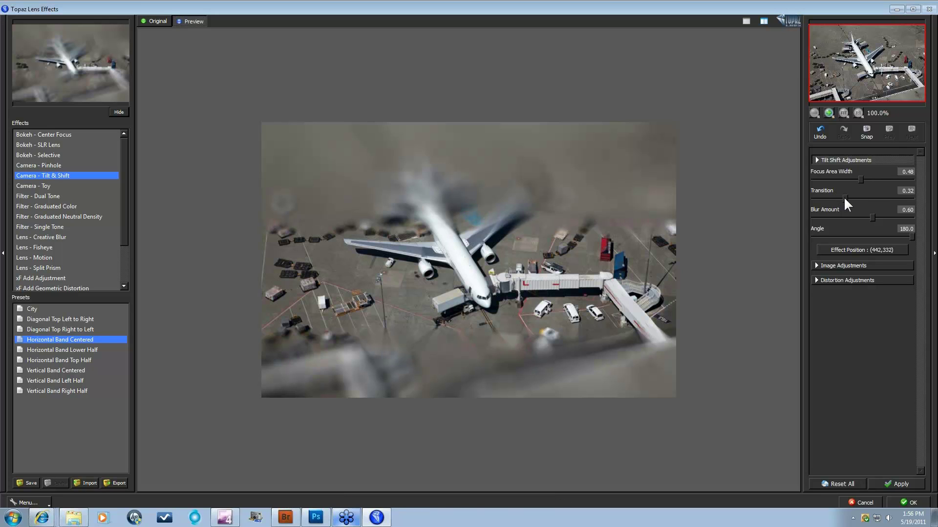
pyautogui.moveTo(845, 198); pyautogui.dragTo(855, 200)
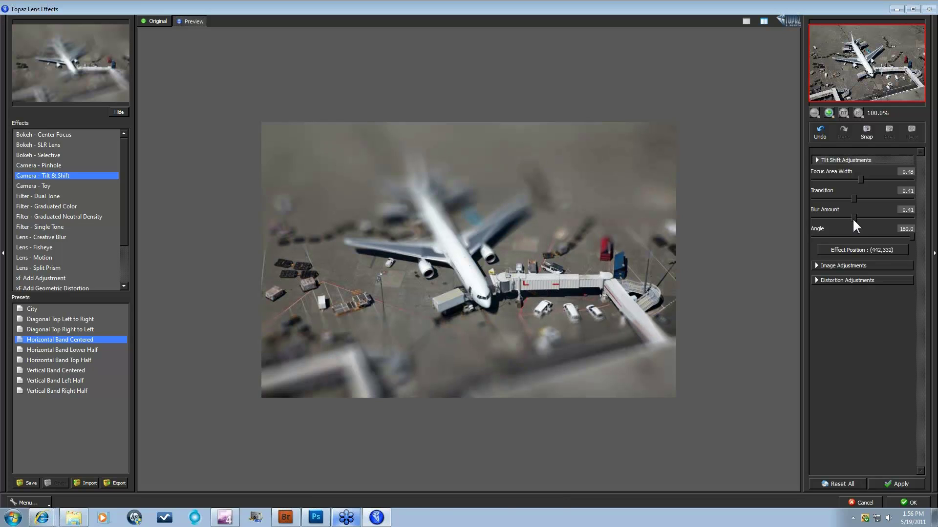
pyautogui.moveTo(851, 218); pyautogui.dragTo(845, 218)
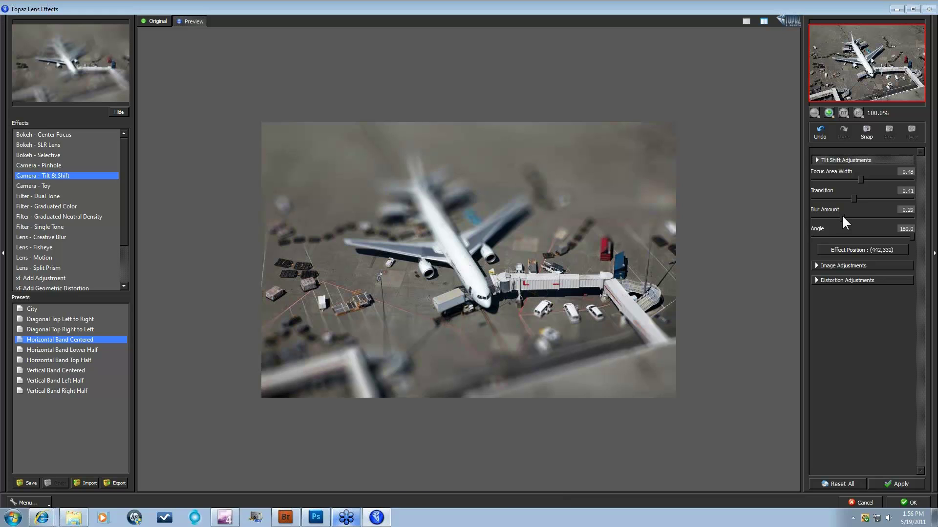
pyautogui.moveTo(841, 216); pyautogui.dragTo(834, 217)
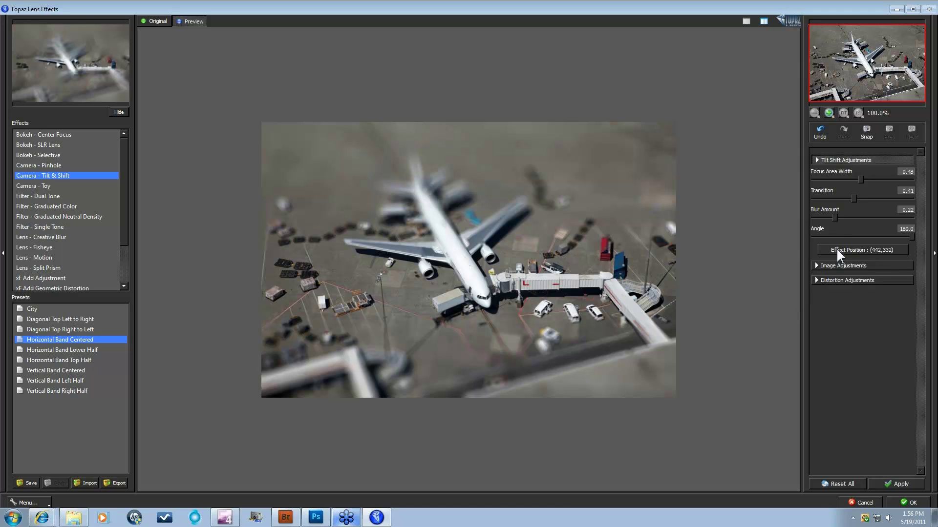
# Set Brightness to 0.05, Contrast to -0.13 and Saturation to 0.25, and compare the preview with the original image.
pyautogui.click(814, 266)
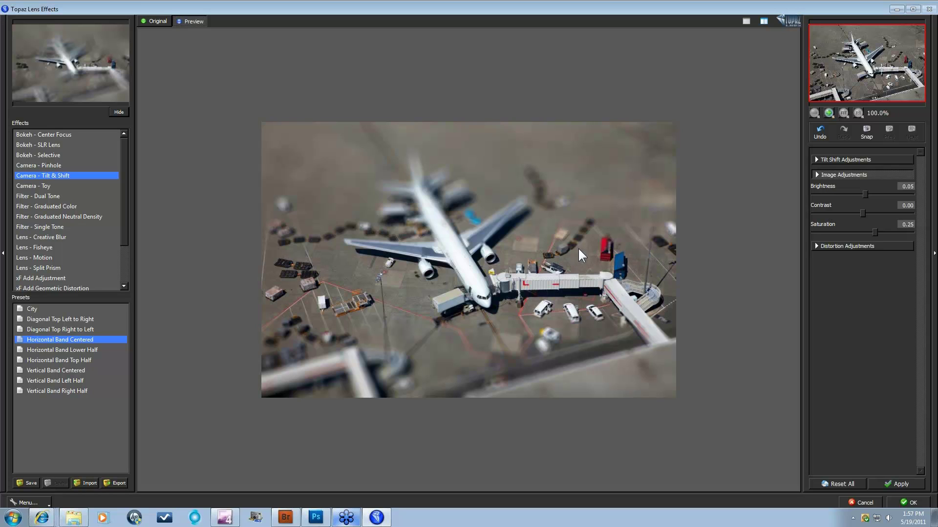
pyautogui.press('space')
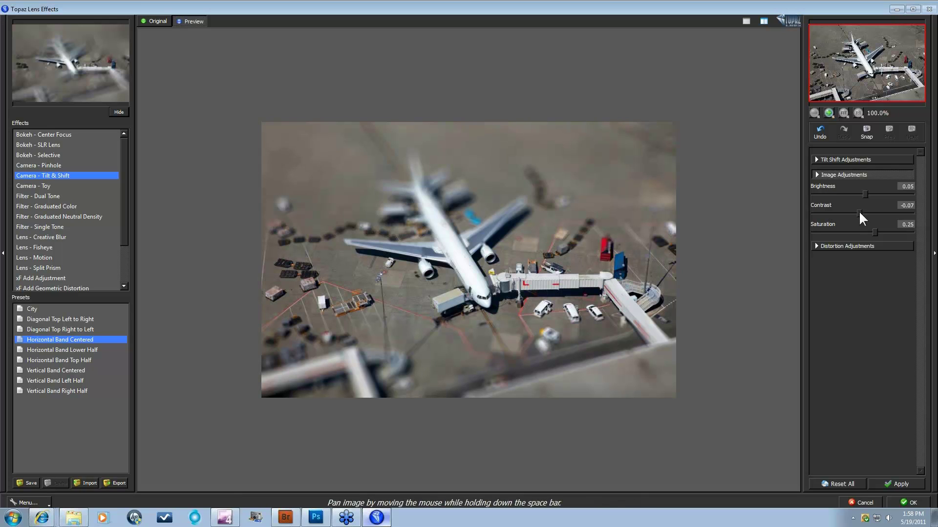
pyautogui.moveTo(858, 210); pyautogui.dragTo(857, 210)
pyautogui.moveTo(857, 211); pyautogui.dragTo(855, 211)
pyautogui.moveTo(550, 257); pyautogui.dragTo(709, 296)
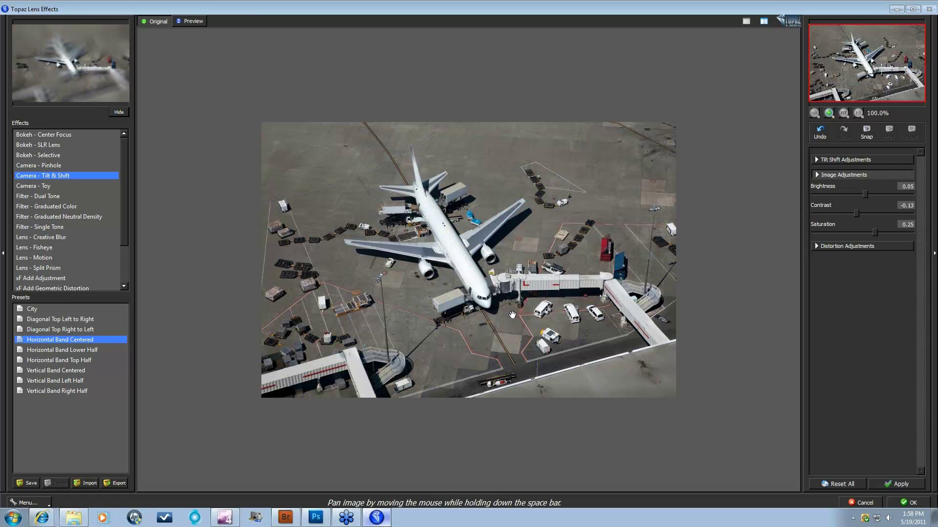
pyautogui.moveTo(512, 315); pyautogui.dragTo(513, 321)
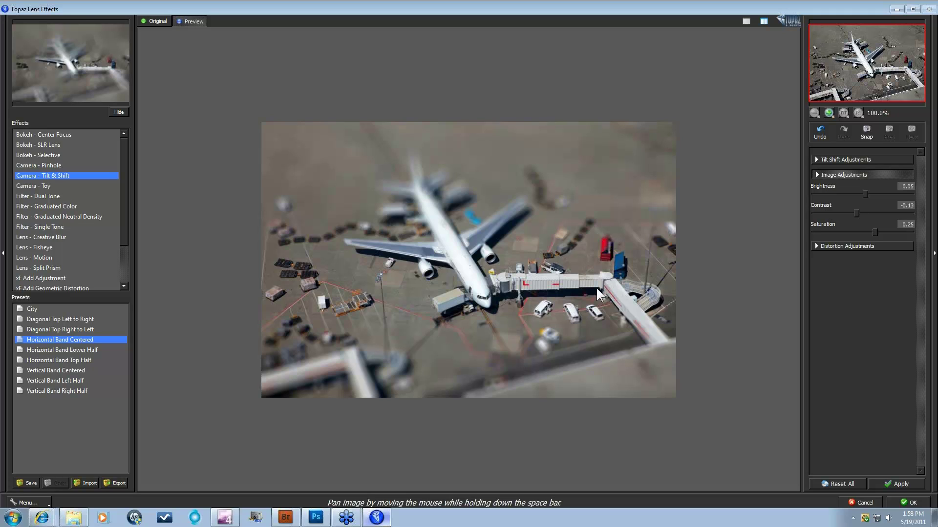
# Try the tilt-shift focus centre on the middle of the fuselage, on the airplane's nose and on the front fuselage.
pyautogui.click(821, 161)
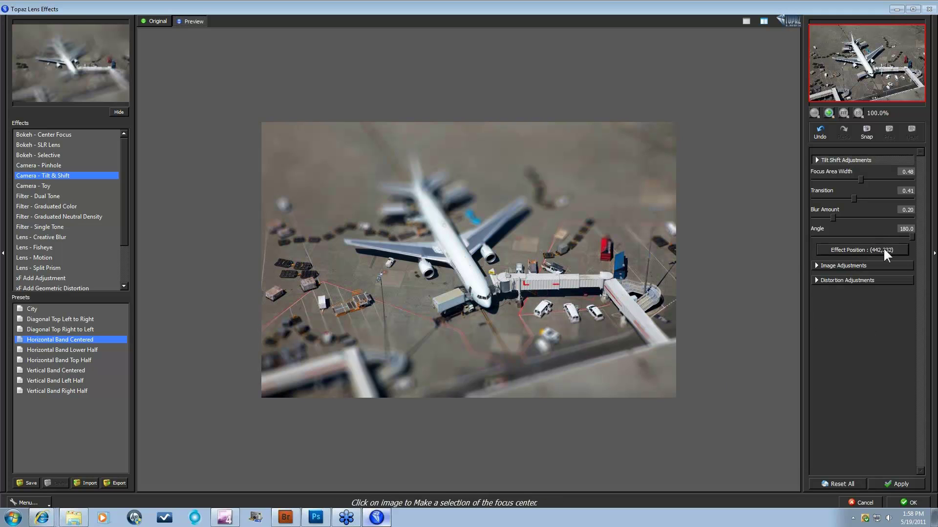
pyautogui.click(445, 242)
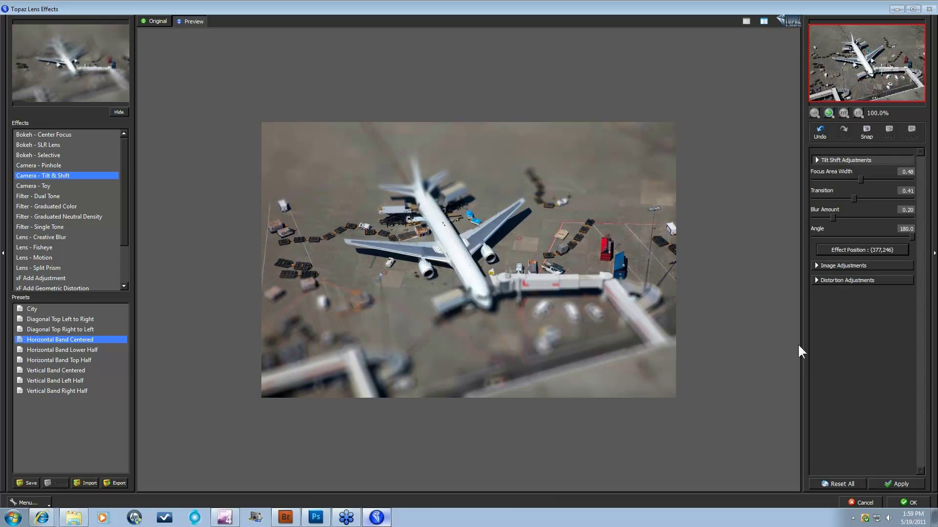
pyautogui.click(861, 250)
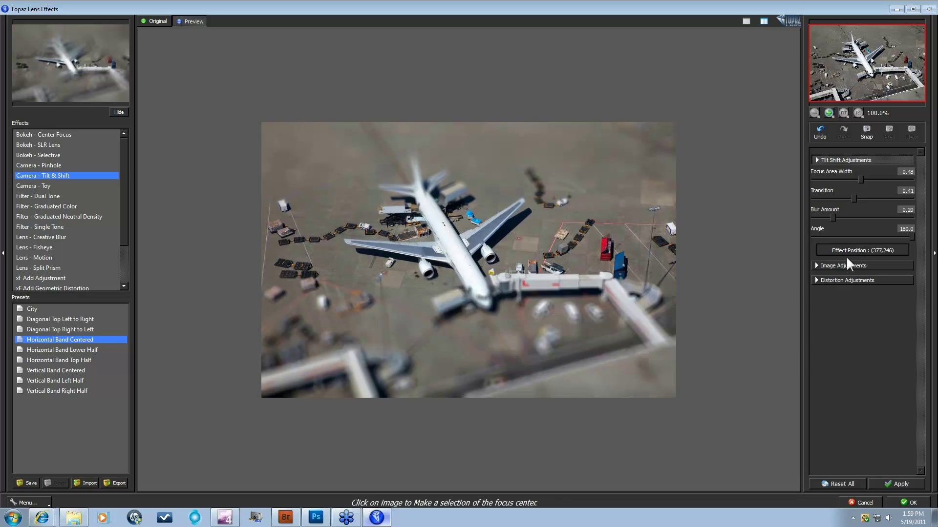
pyautogui.click(484, 301)
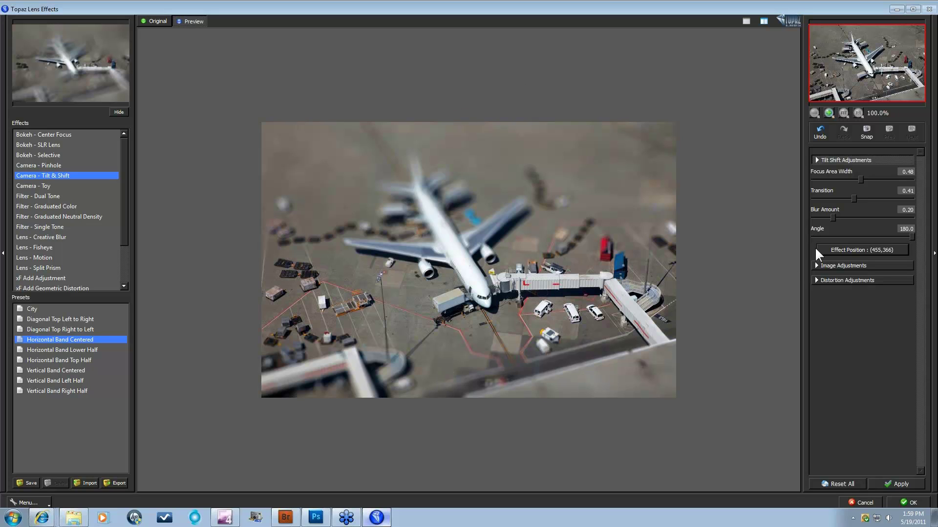
pyautogui.click(842, 249)
pyautogui.click(471, 272)
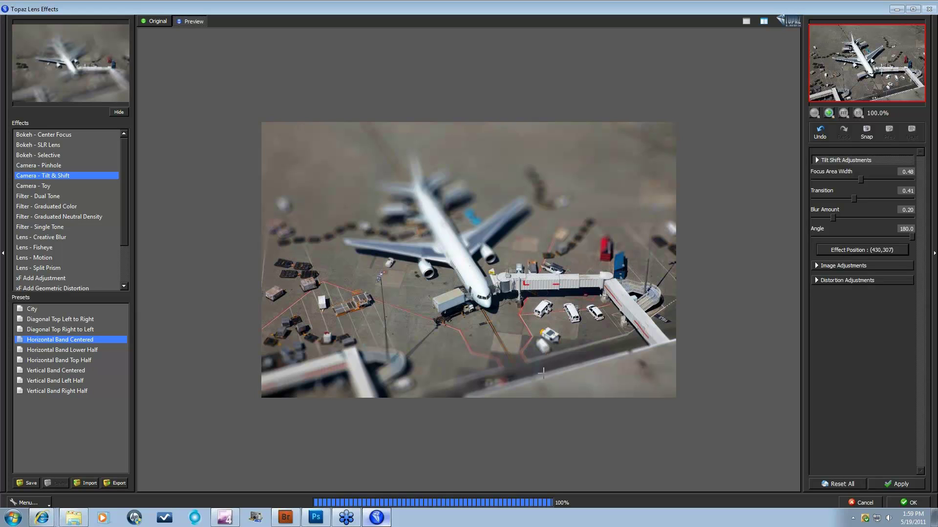
# Place the focus centre just behind the airplane's nose at about (430,334) and apply the lens effect to the layer.
pyautogui.click(863, 250)
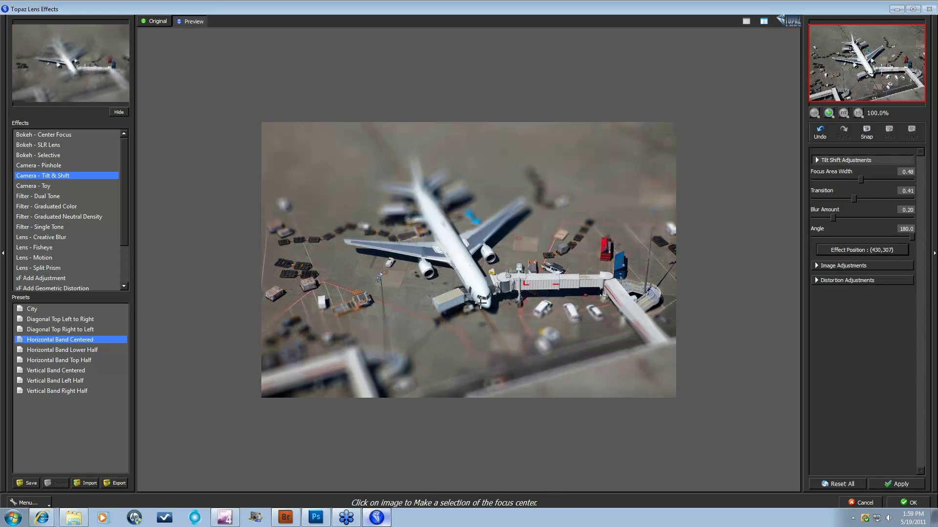
pyautogui.click(472, 288)
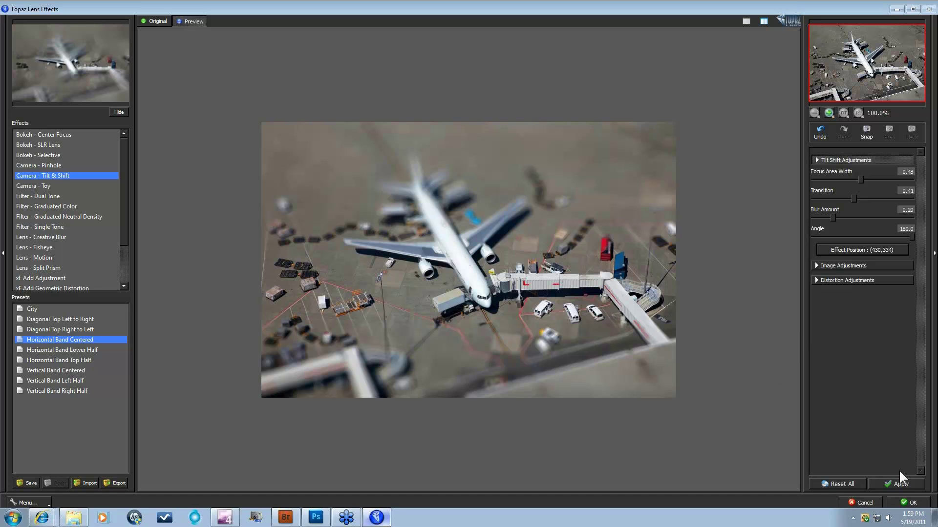
pyautogui.click(909, 503)
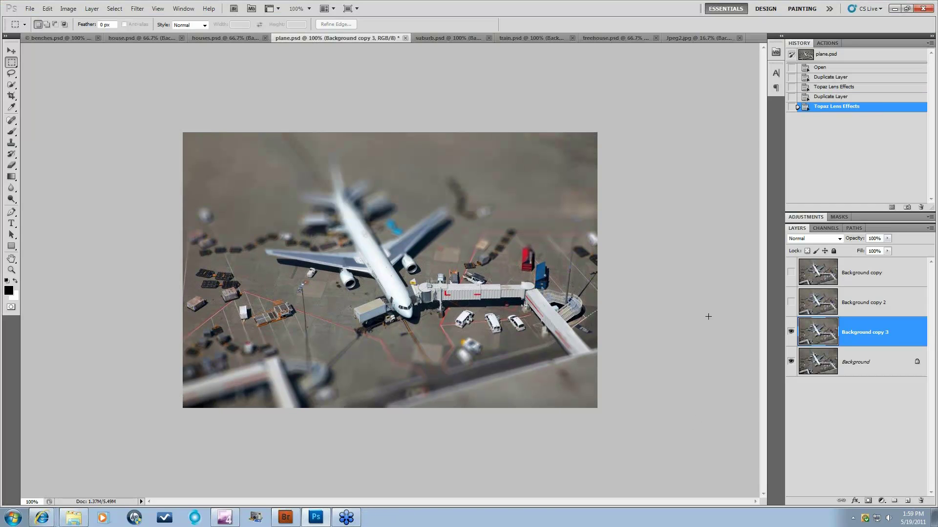
# Toggle the visibility of Background copy 3 to compare the tilt-shift result with the original plane photo.
pyautogui.click(791, 332)
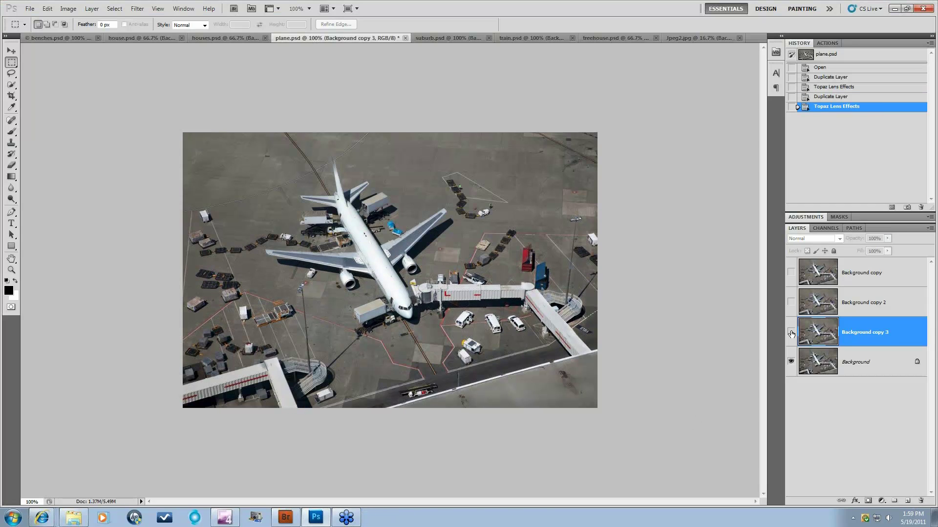
pyautogui.click(791, 332)
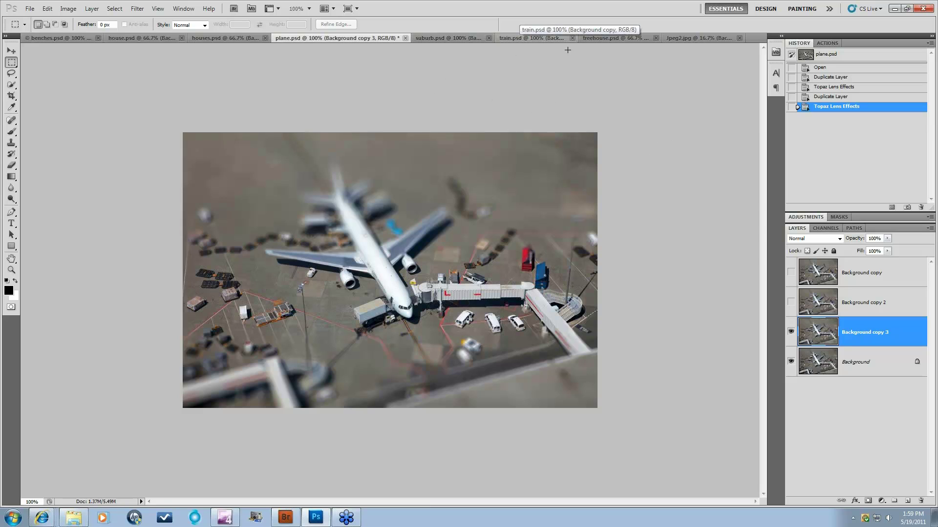
# In treehouse.psd, hide the Background copy layer and duplicate the original Background layer.
pyautogui.click(605, 39)
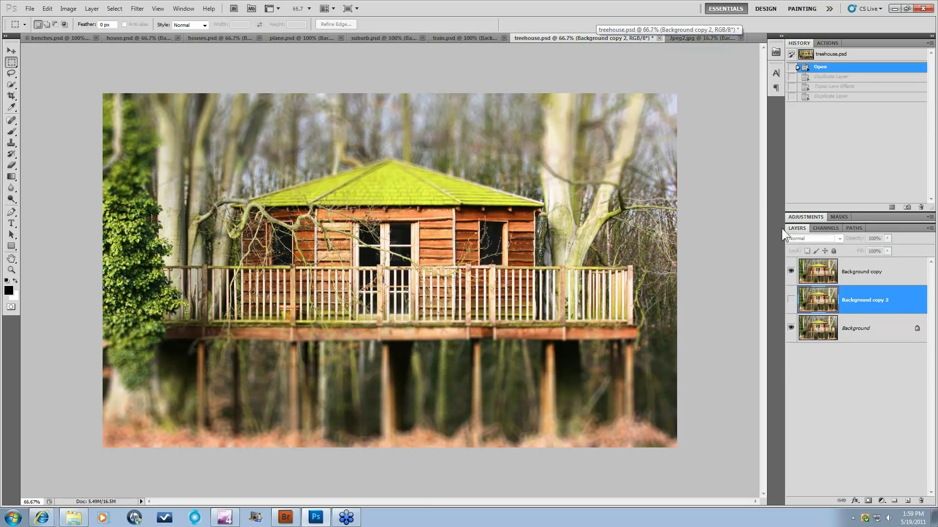
pyautogui.click(791, 271)
pyautogui.moveTo(881, 332); pyautogui.dragTo(911, 499)
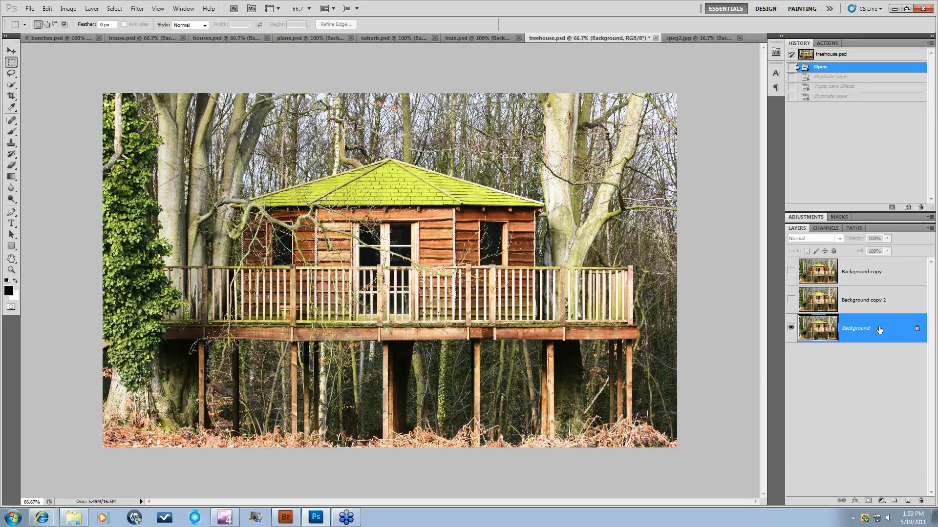
pyautogui.moveTo(880, 326); pyautogui.dragTo(907, 500)
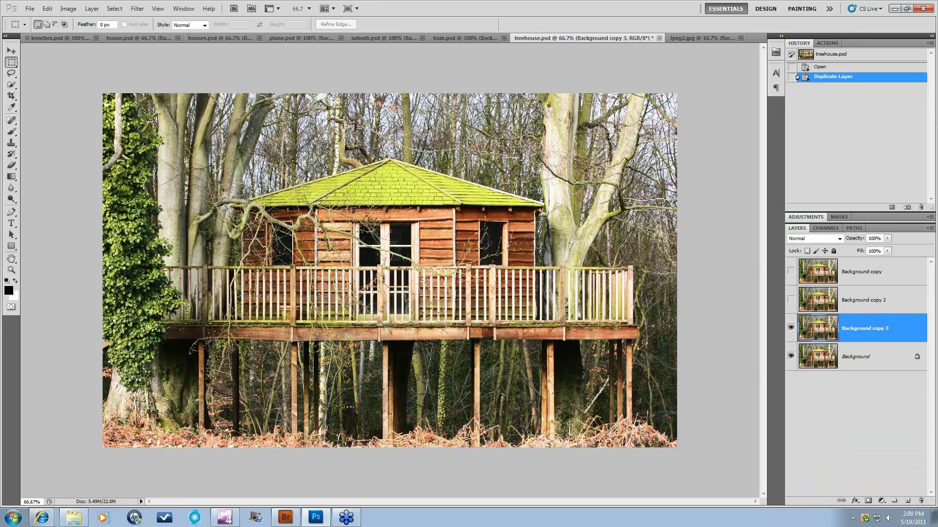
# Open the Topaz Lens Effects filter on the duplicated treehouse layer and choose the Horizontal Band Centered tilt-shift preset.
pyautogui.click(136, 8)
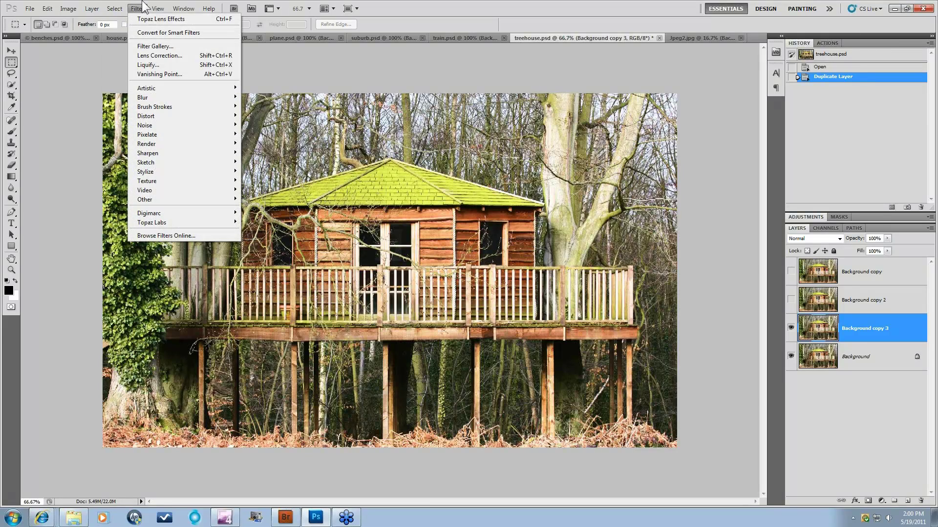
pyautogui.moveTo(172, 225)
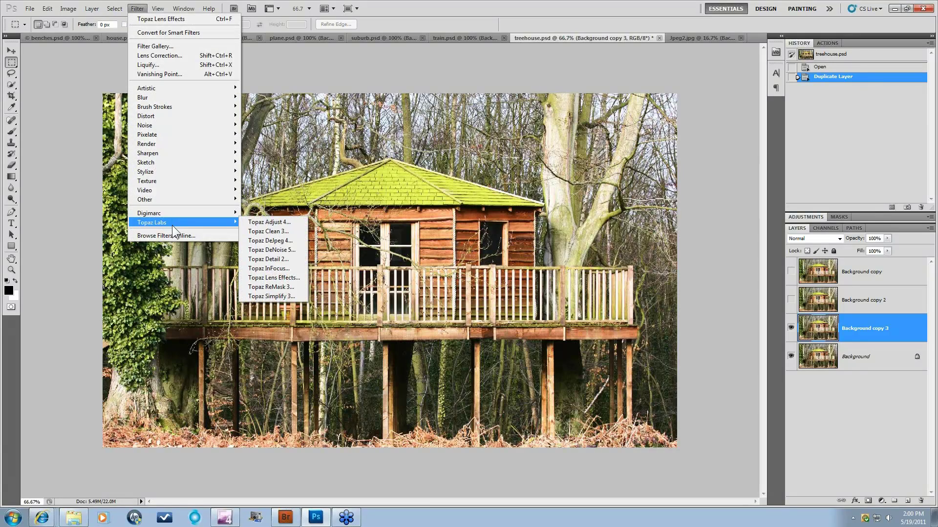
pyautogui.click(264, 277)
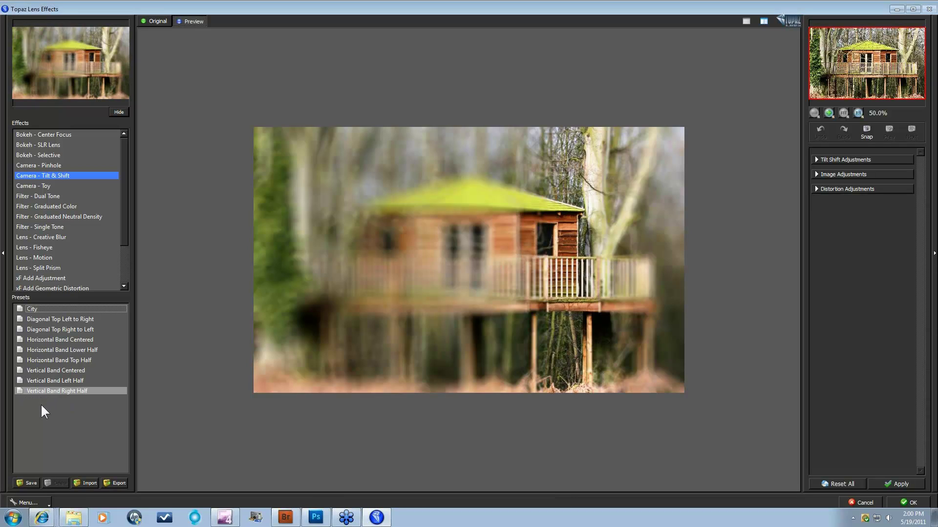
pyautogui.click(49, 339)
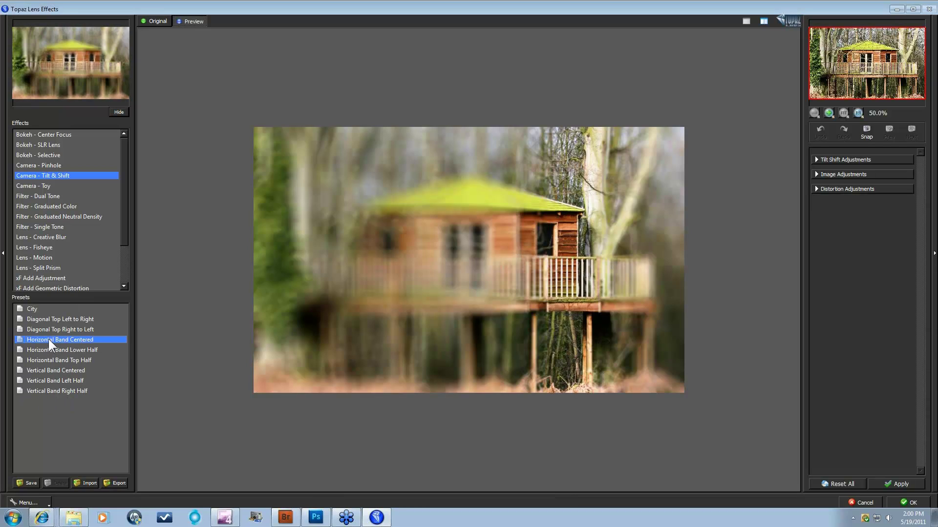
# Place the tilt-shift focus centre on the treehouse doors just above the railing, at about (916,533).
pyautogui.click(816, 160)
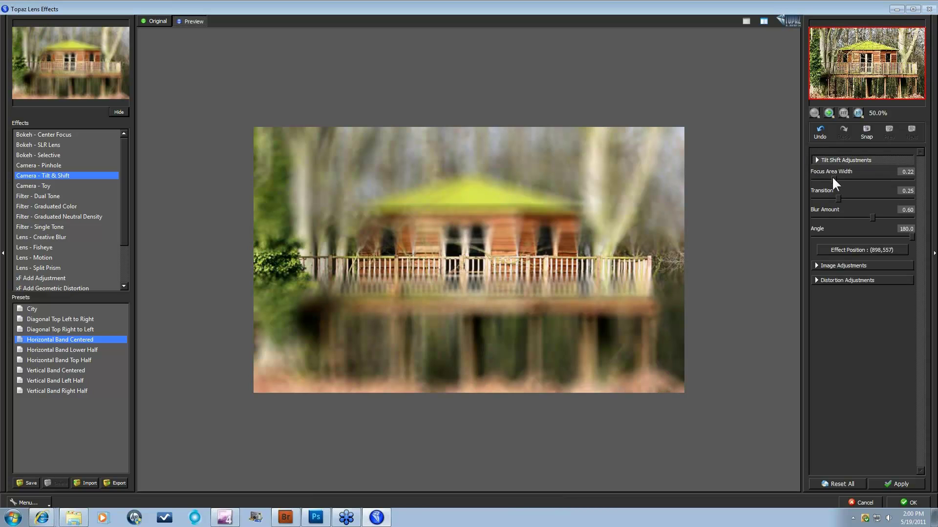
pyautogui.click(863, 250)
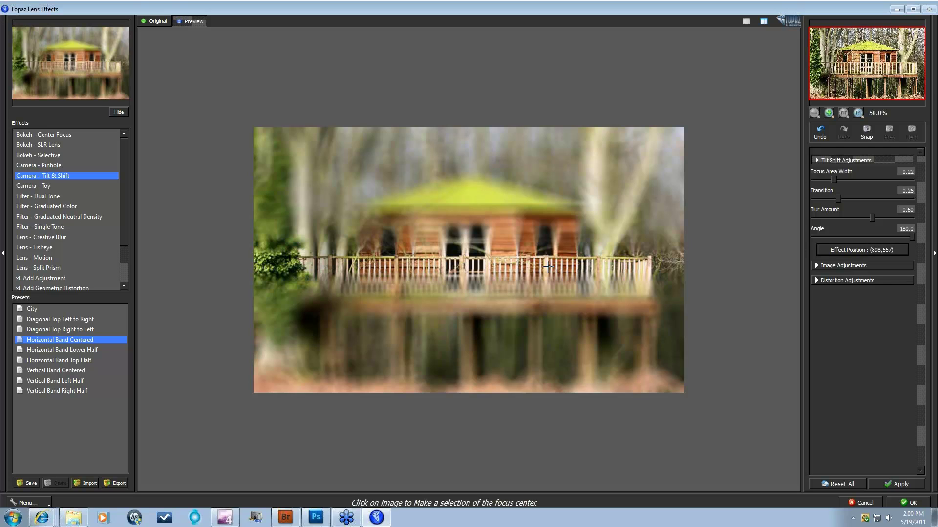
pyautogui.click(477, 257)
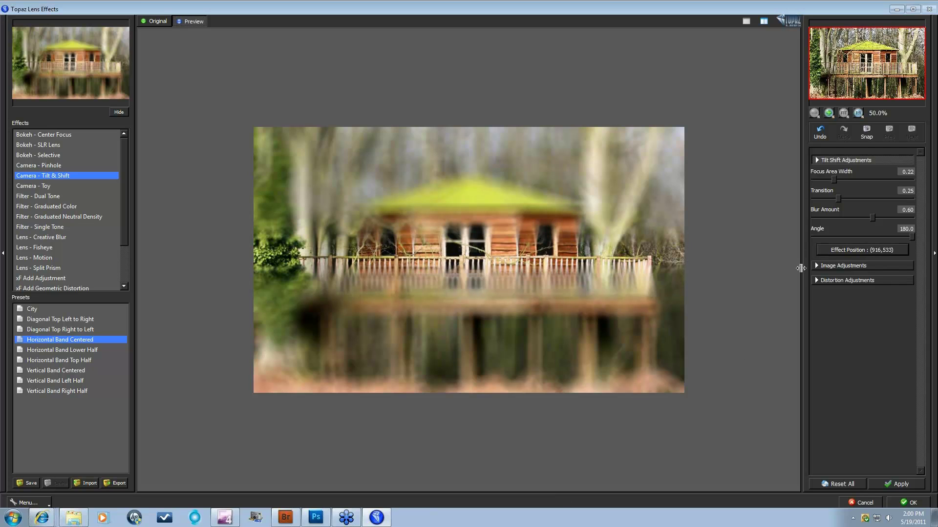
# Set the tilt-shift focus area width to 0.65, the transition to 0.41 and the blur amount to 0.27.
pyautogui.moveTo(833, 178); pyautogui.dragTo(842, 178)
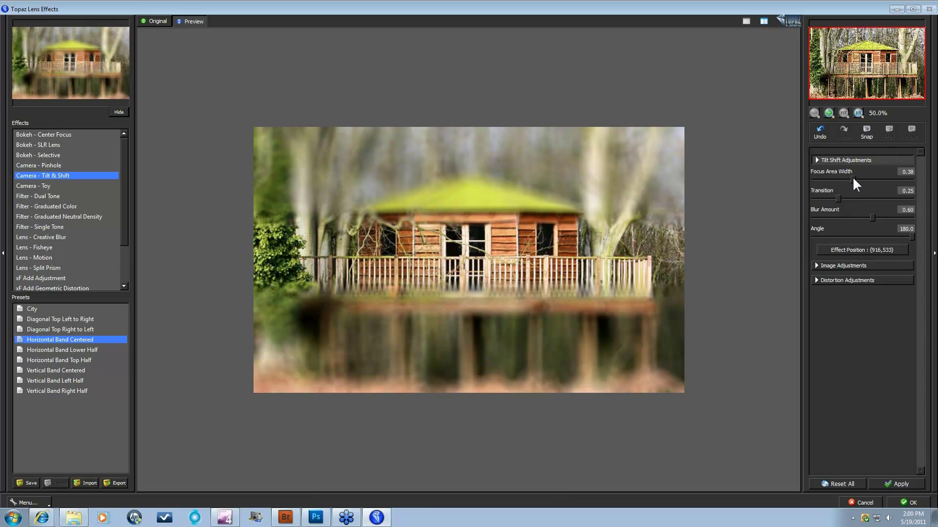
pyautogui.moveTo(853, 178); pyautogui.dragTo(867, 177)
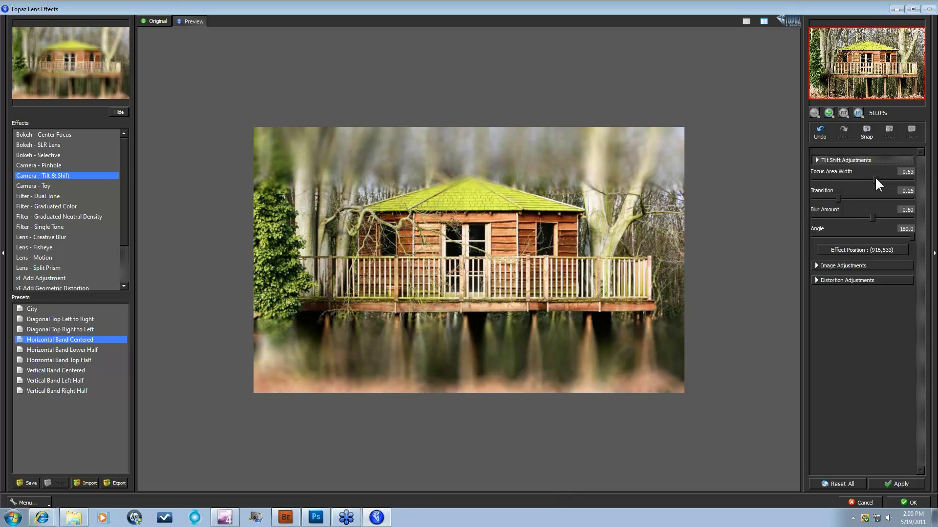
pyautogui.moveTo(872, 178); pyautogui.dragTo(871, 178)
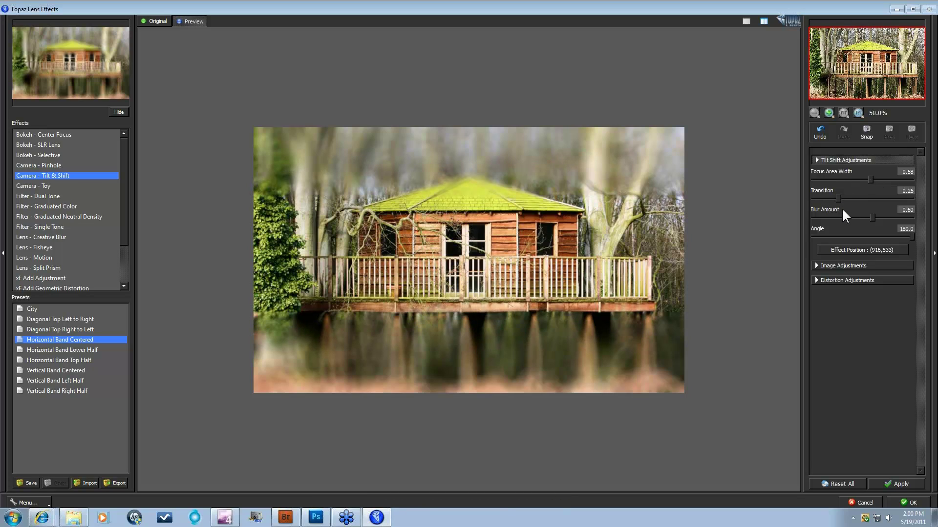
pyautogui.moveTo(872, 218); pyautogui.dragTo(843, 214)
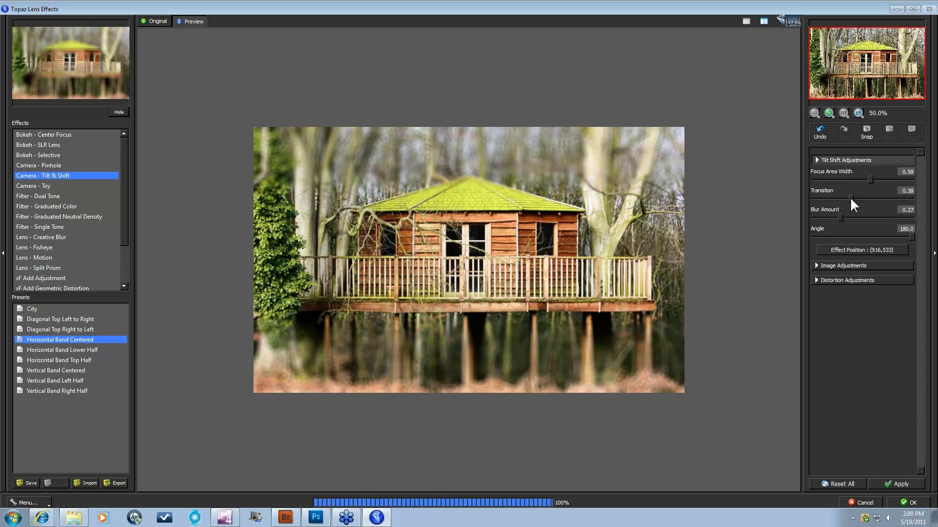
pyautogui.moveTo(853, 198); pyautogui.dragTo(853, 198)
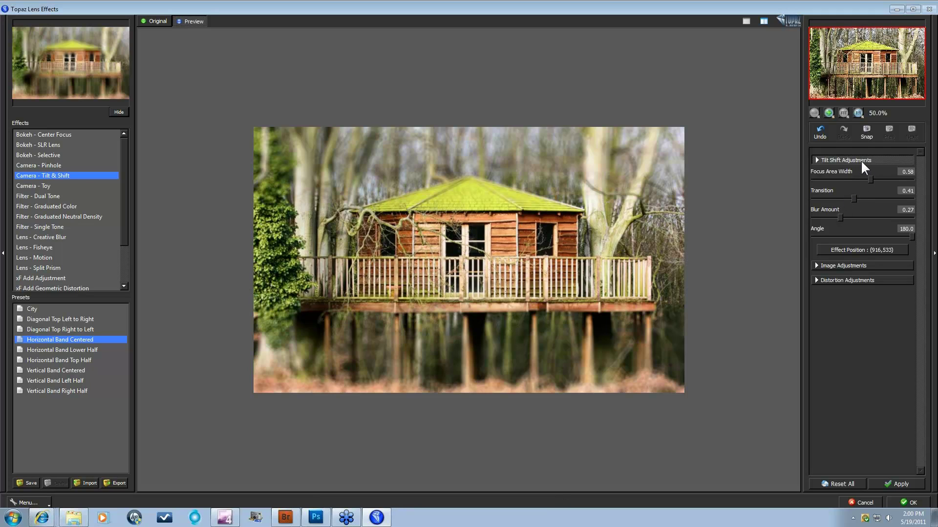
pyautogui.moveTo(870, 179); pyautogui.dragTo(879, 179)
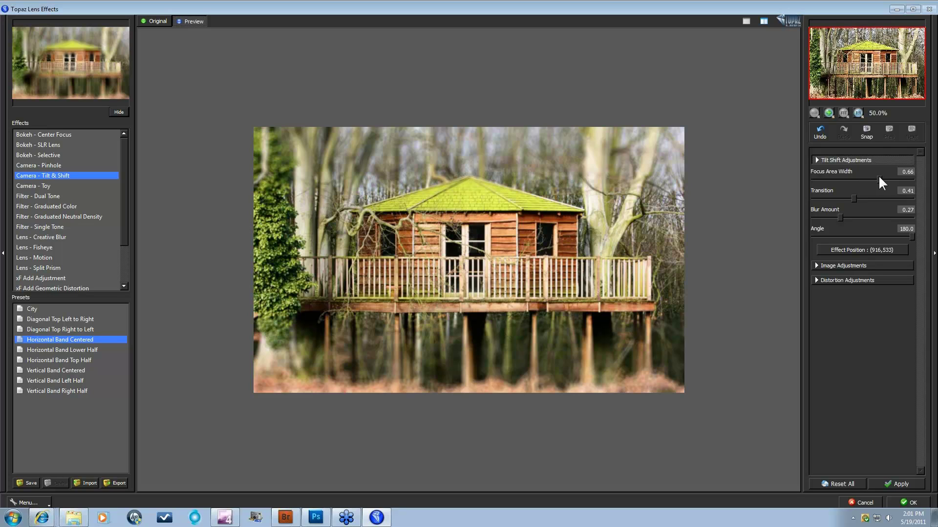
pyautogui.moveTo(880, 174); pyautogui.dragTo(878, 175)
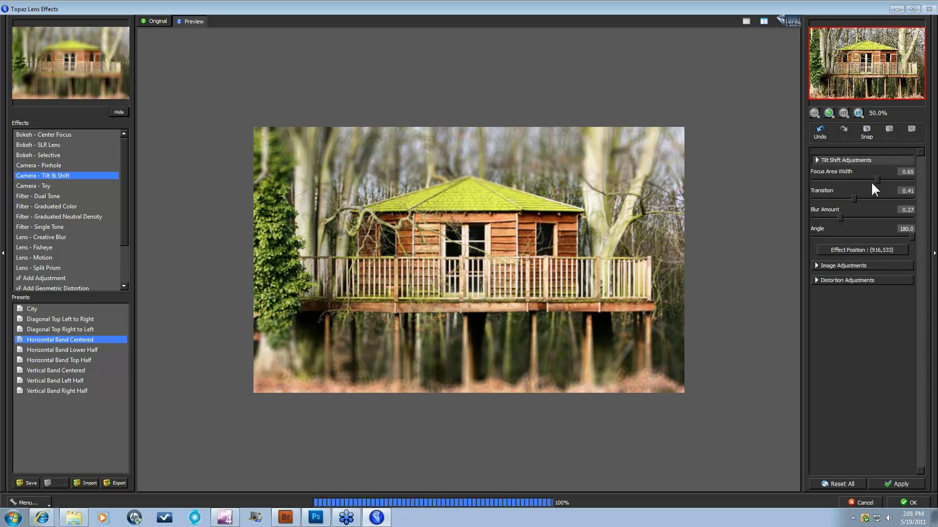
# Set the image brightness to 0.07 and saturation to about 0.10, and apply the lens effect to the layer.
pyautogui.click(815, 264)
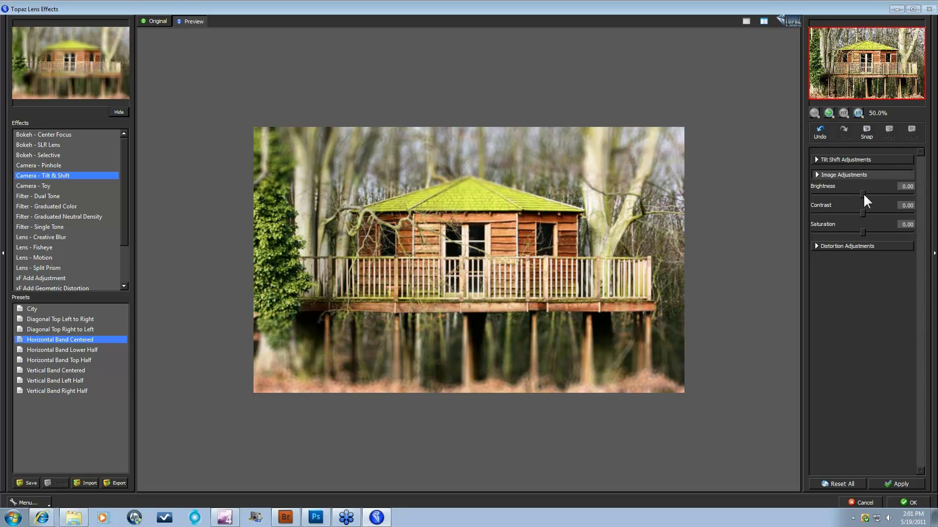
pyautogui.moveTo(867, 190); pyautogui.dragTo(867, 190)
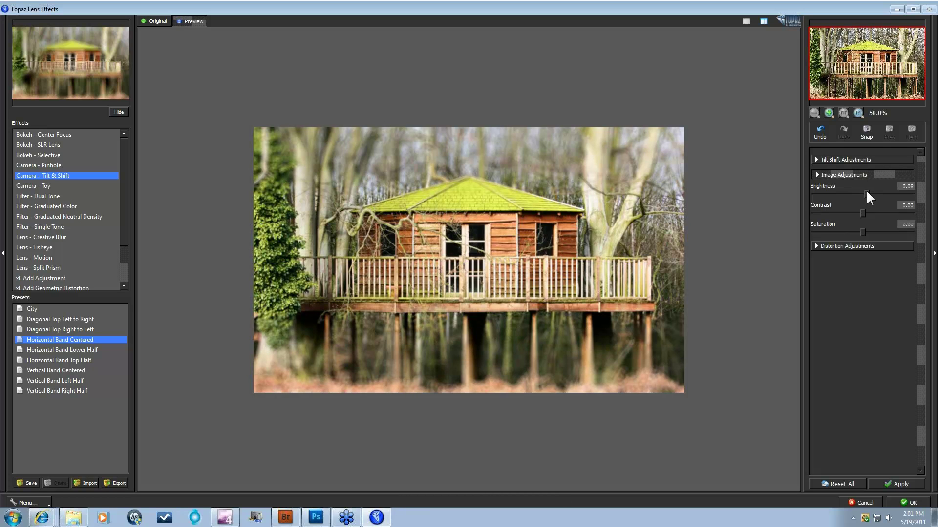
pyautogui.moveTo(866, 190); pyautogui.dragTo(865, 189)
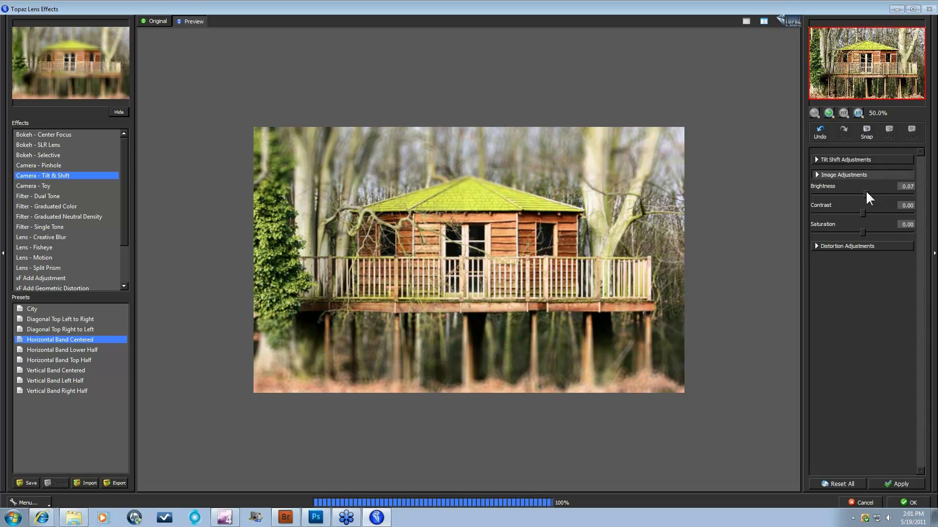
pyautogui.click(869, 229)
pyautogui.click(867, 231)
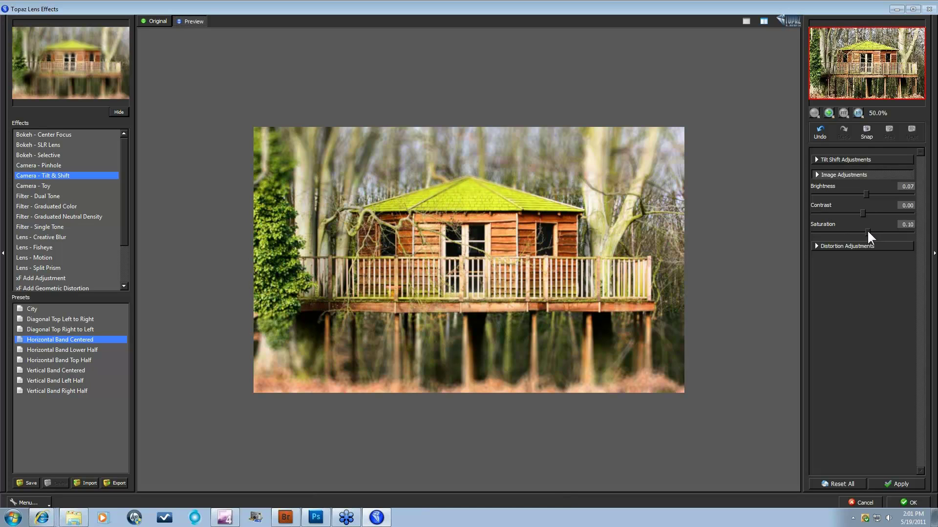
pyautogui.click(867, 230)
pyautogui.click(911, 504)
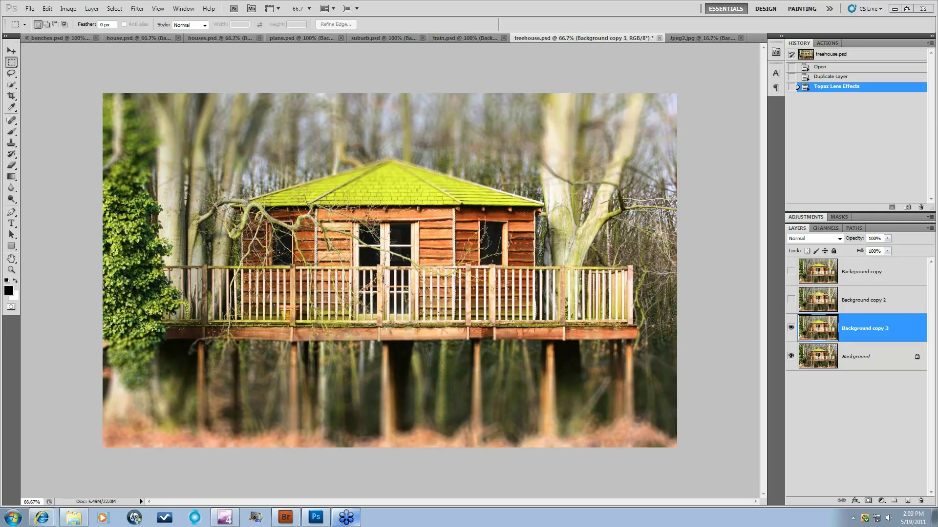
# Switch to the plane.psd document to view its tilt-shift result.
pyautogui.click(302, 37)
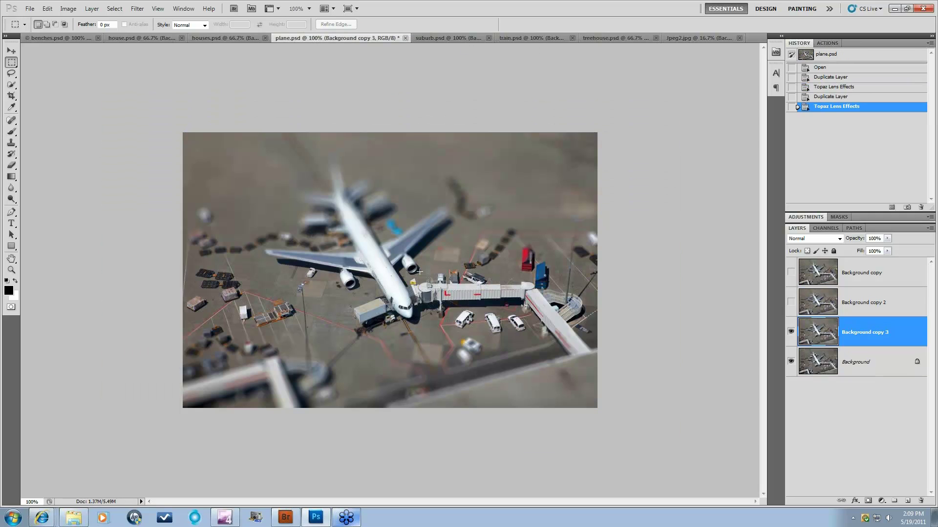